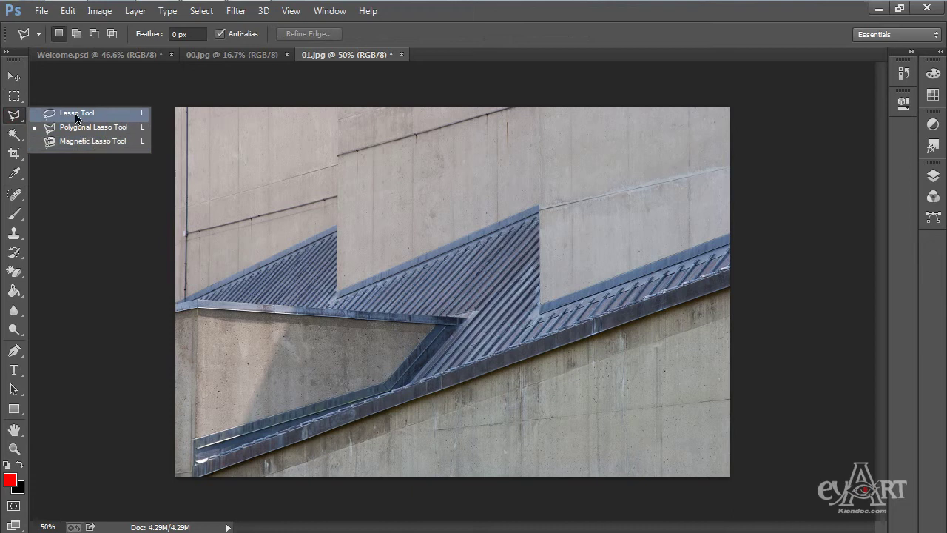
# Step: Draw a freehand Lasso selection around the middle roof peak, and clear the selection
pyautogui.click(76, 116)
pyautogui.moveTo(559, 179)
pyautogui.mouseDown()
pyautogui.moveTo(508, 165)
pyautogui.moveTo(481, 320)
pyautogui.moveTo(562, 181)
pyautogui.mouseUp()
pyautogui.moveTo(497, 345); pyautogui.dragTo(497, 345)
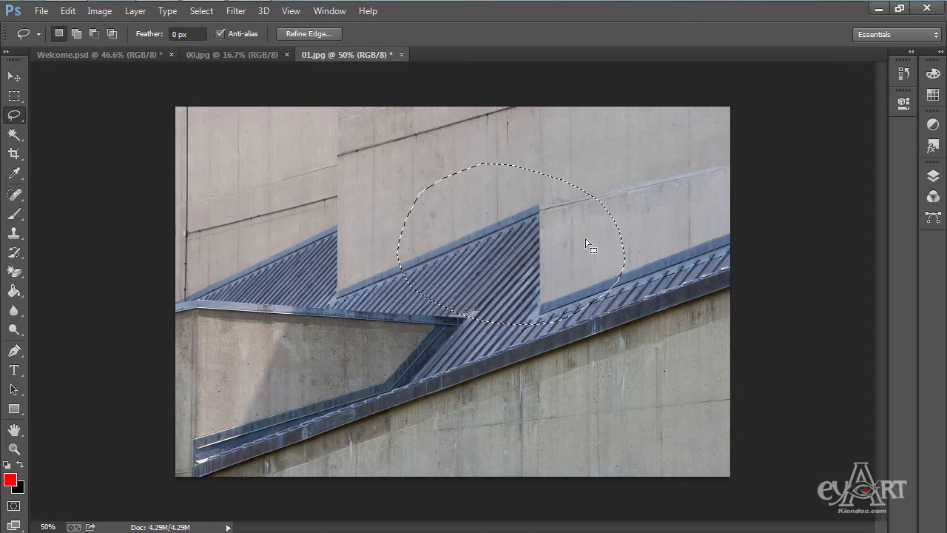
pyautogui.hotkey('ctrl', 'd')
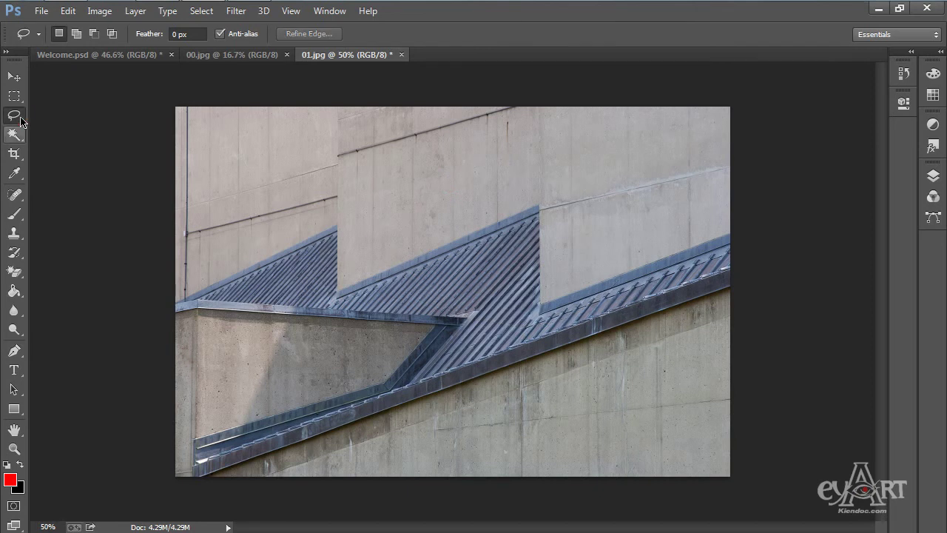
# Step: Trace the roof's zigzag upper edge with the Polygonal Lasso, from the photo's left border across both peaks to its right border
pyautogui.click(19, 119)
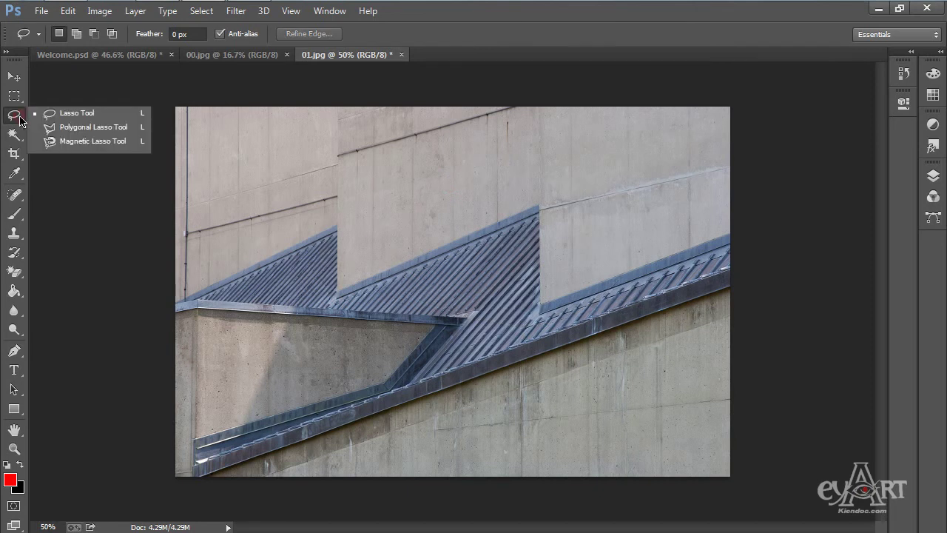
pyautogui.click(89, 127)
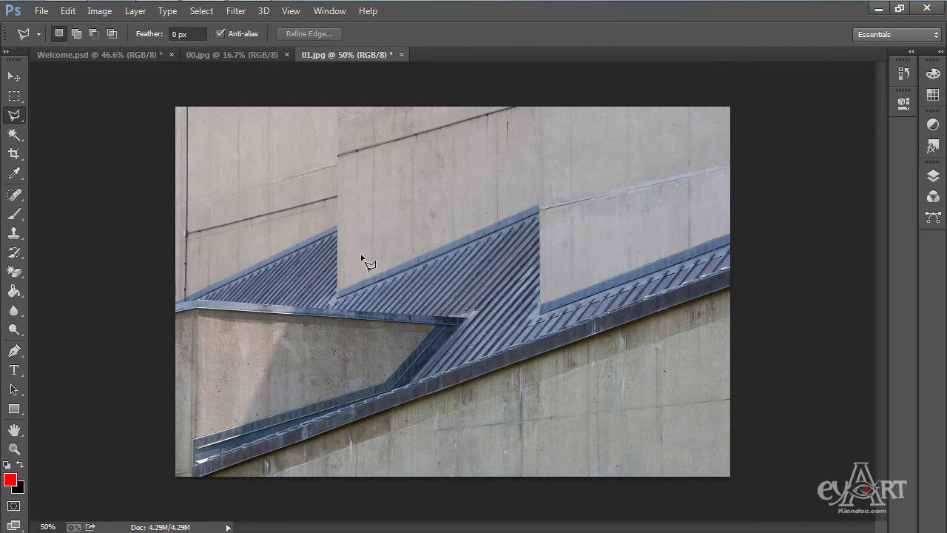
pyautogui.scroll(4, 195, 322)
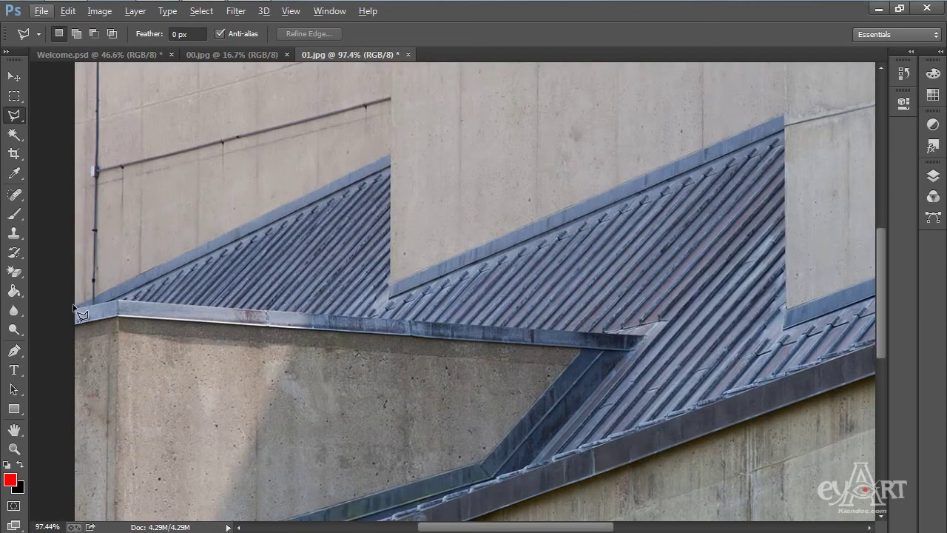
pyautogui.click(391, 156)
pyautogui.click(391, 283)
pyautogui.hscroll(5, 481, 222)
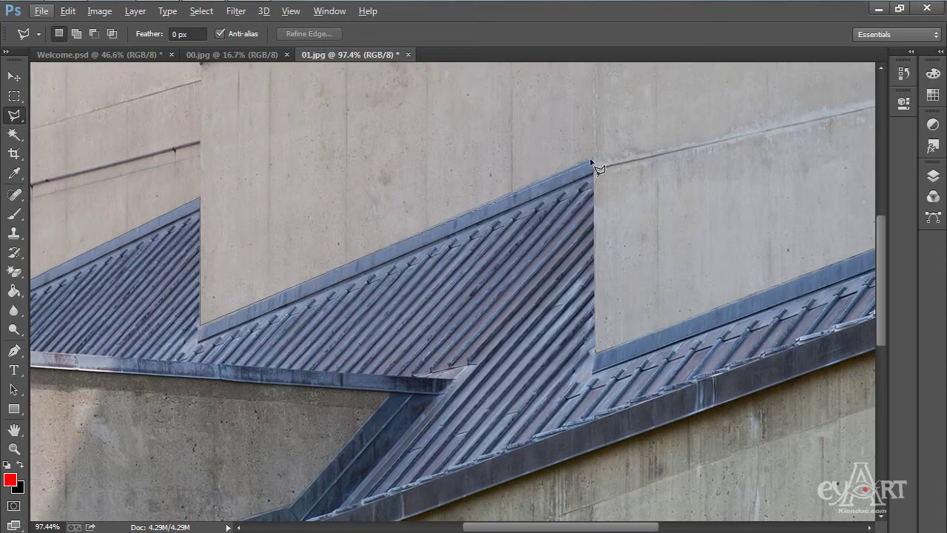
pyautogui.click(592, 159)
pyautogui.click(595, 349)
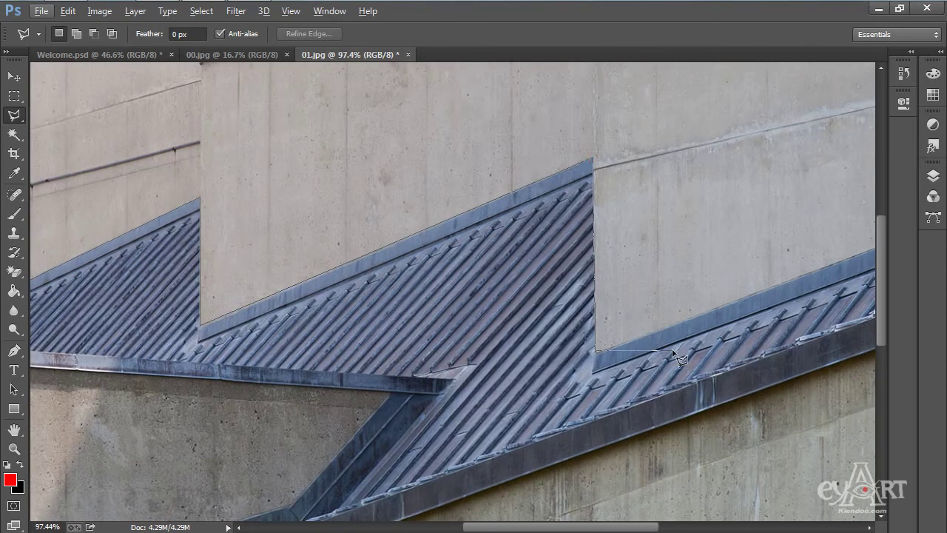
pyautogui.moveTo(804, 260); pyautogui.dragTo(289, 296)
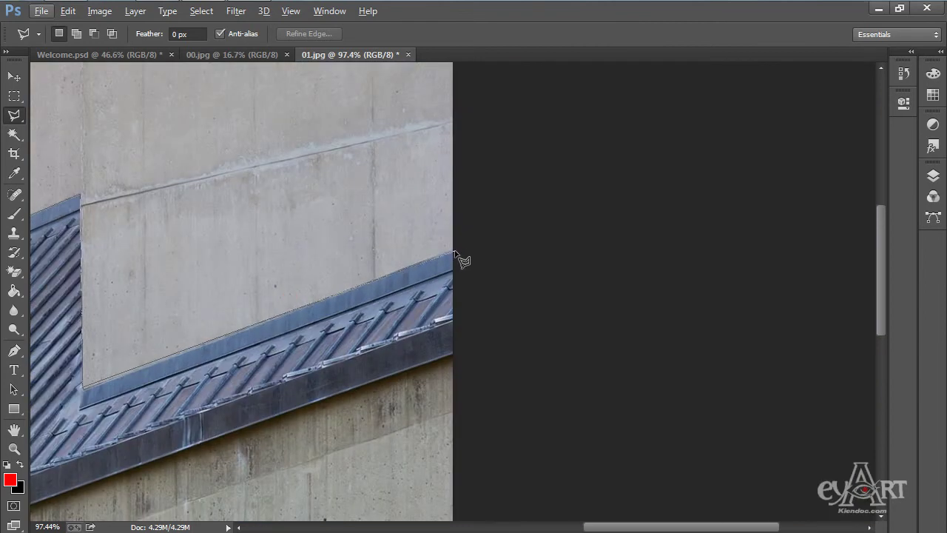
pyautogui.click(454, 251)
# Step: Continue the polygonal outline along the roof's lower edge, around its lower-left end and back along the gutter to the bend
pyautogui.moveTo(453, 354); pyautogui.dragTo(771, 257)
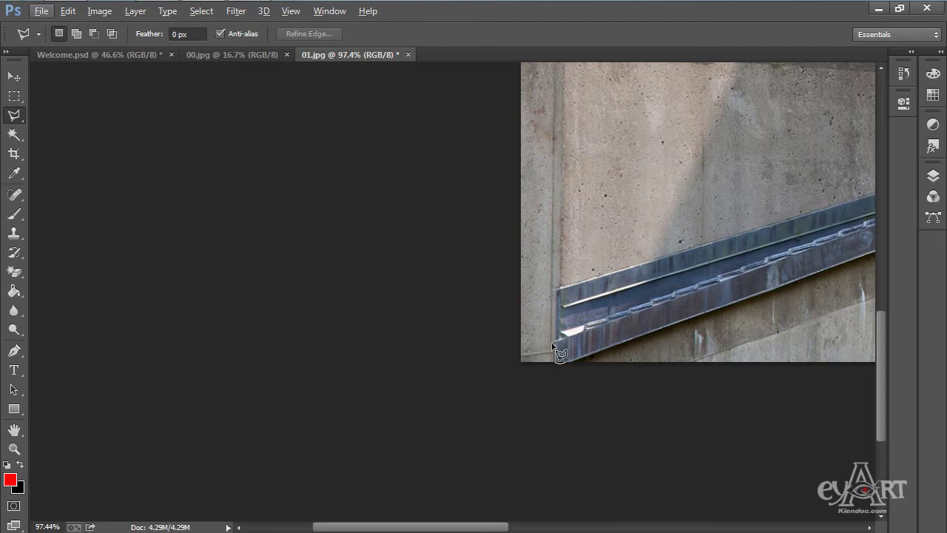
pyautogui.click(553, 343)
pyautogui.click(554, 287)
pyautogui.moveTo(717, 213); pyautogui.dragTo(356, 354)
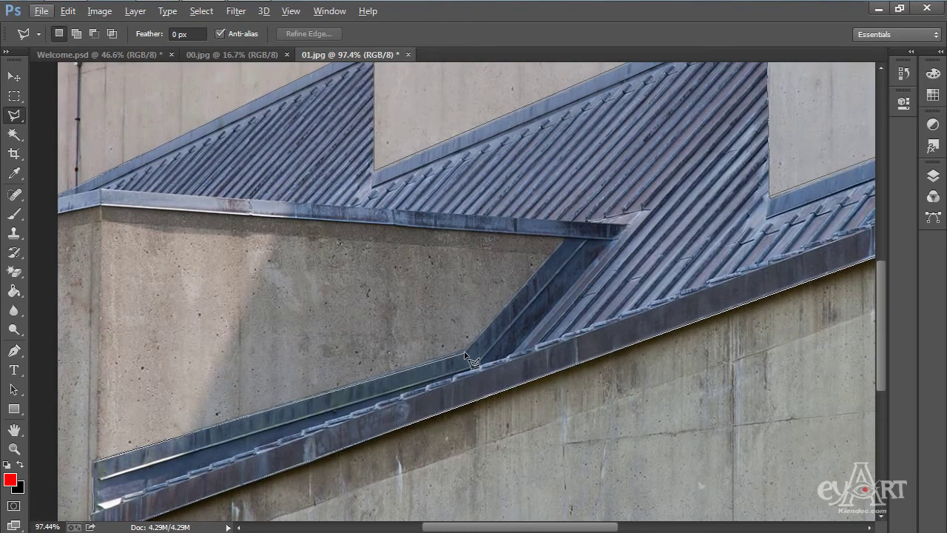
pyautogui.click(464, 356)
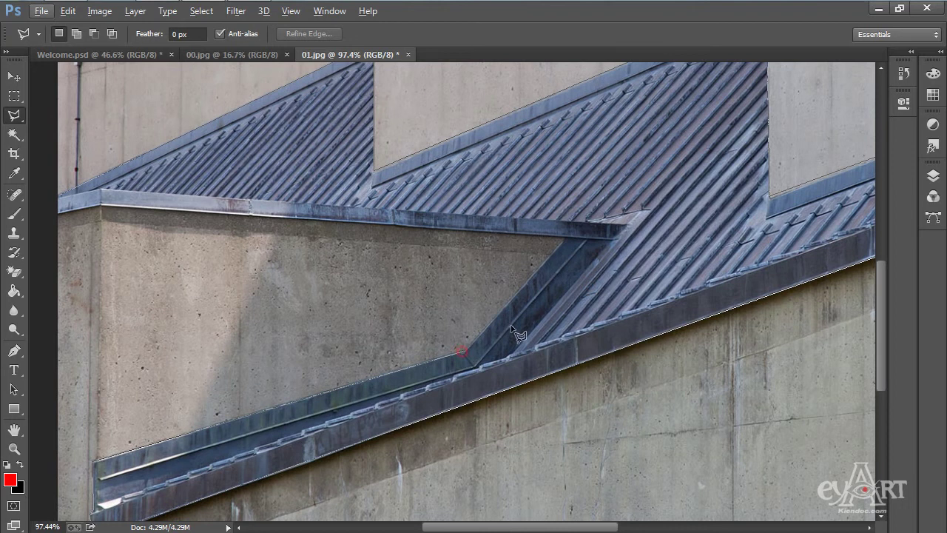
# Step: Close the roof selection by tracing up the gutter and along the underside of the ledge to the photo's left border
pyautogui.click(605, 254)
pyautogui.press('space')
pyautogui.moveTo(568, 220); pyautogui.dragTo(619, 266)
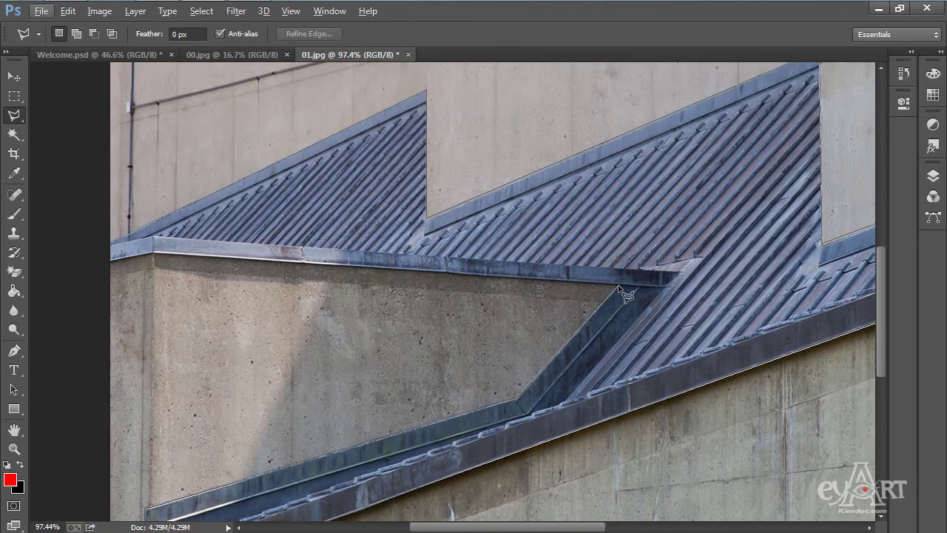
pyautogui.click(618, 286)
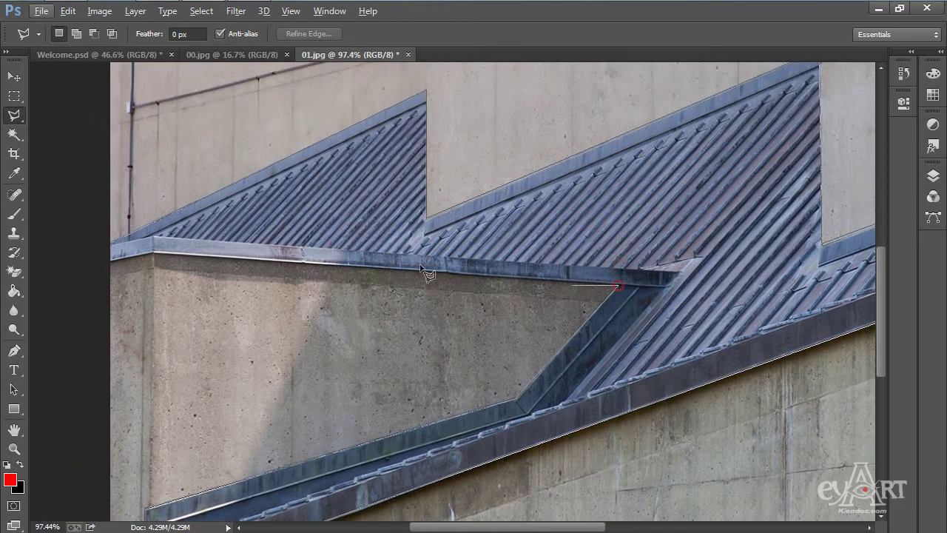
pyautogui.click(153, 253)
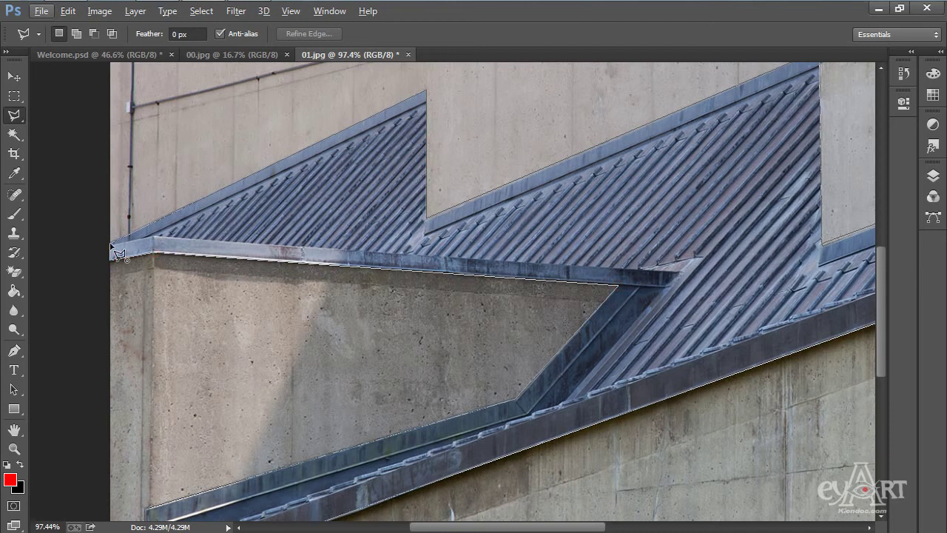
pyautogui.click(110, 260)
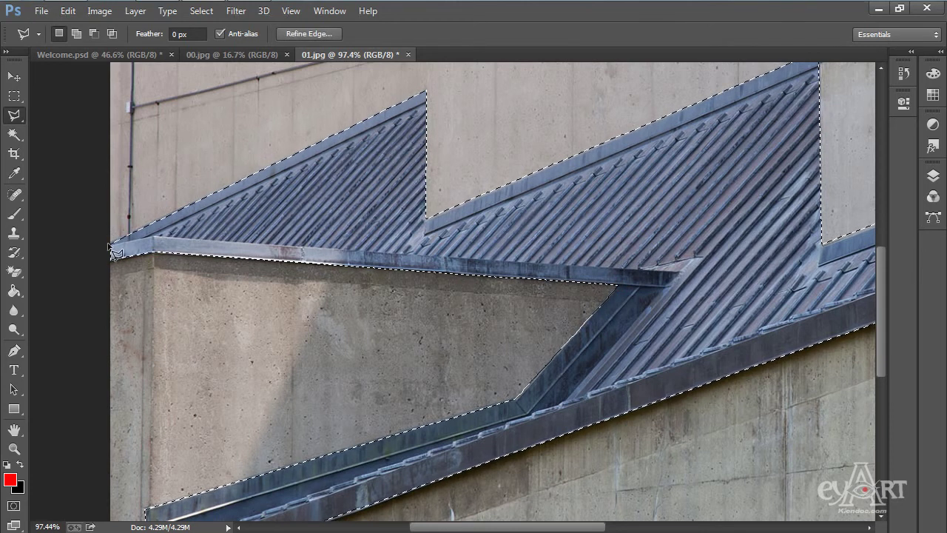
pyautogui.scroll(-1, 373, 260)
pyautogui.scroll(-2, 370, 257)
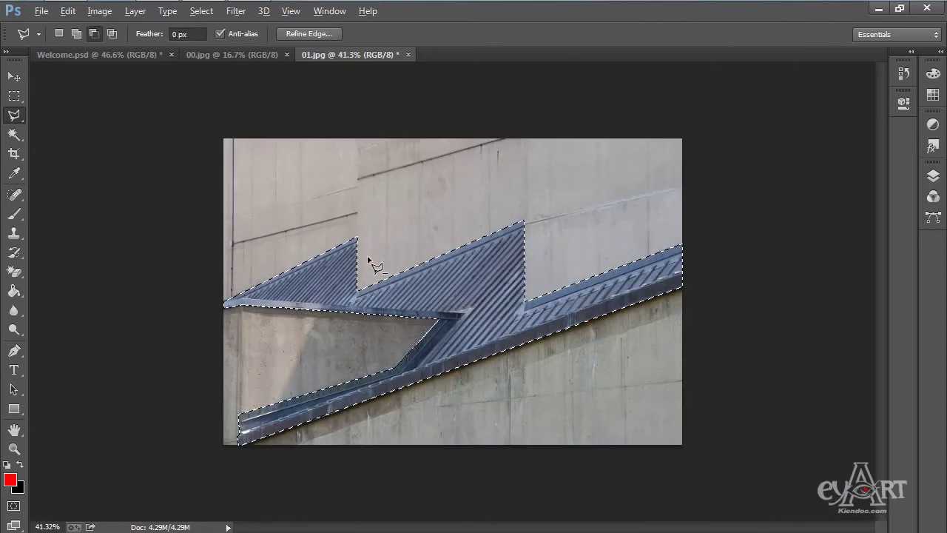
pyautogui.scroll(2, 370, 259)
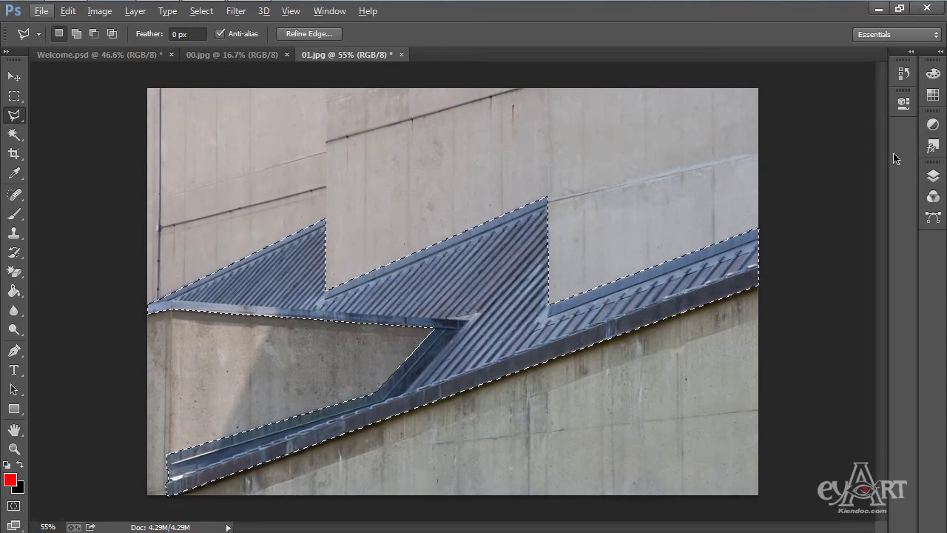
# Step: Add a Hue/Saturation adjustment layer for the selected roof and lower its Lightness to -67
pyautogui.click(941, 52)
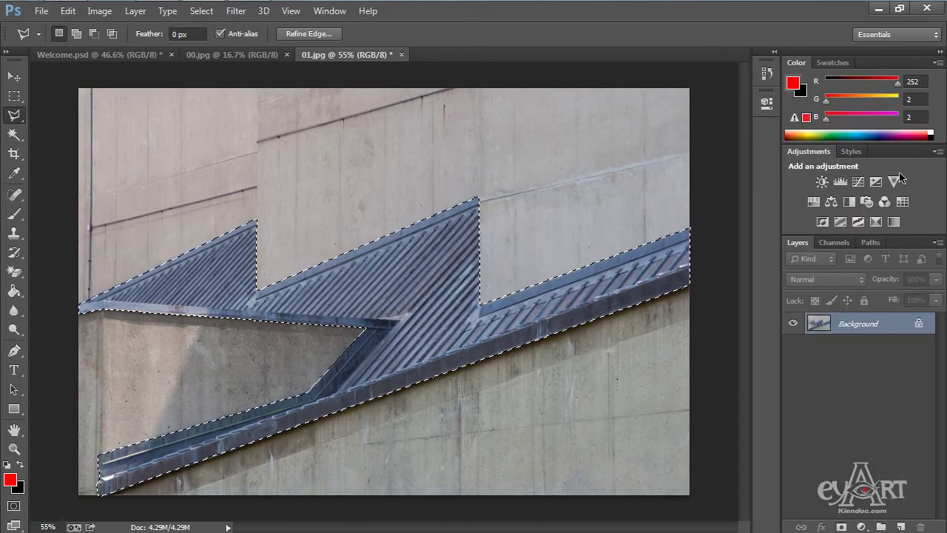
pyautogui.click(813, 201)
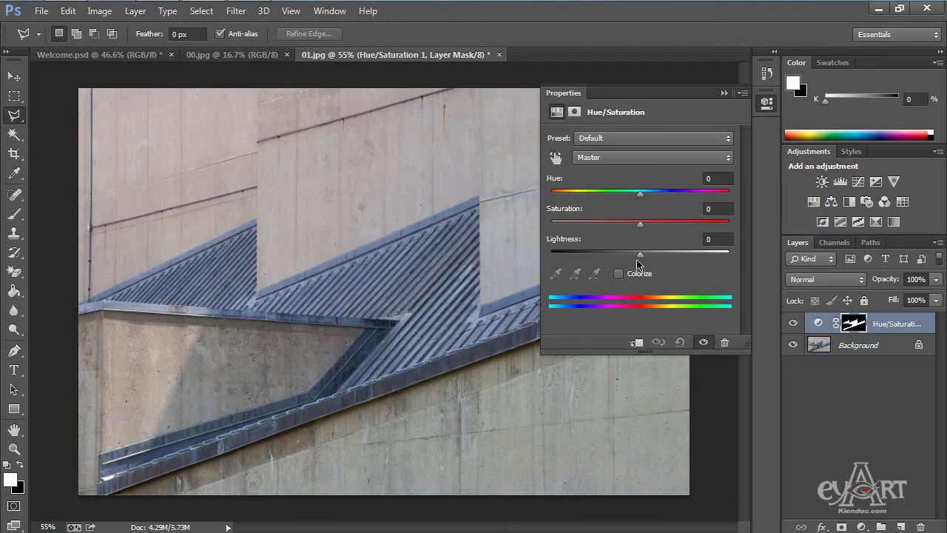
pyautogui.moveTo(641, 256); pyautogui.dragTo(587, 253)
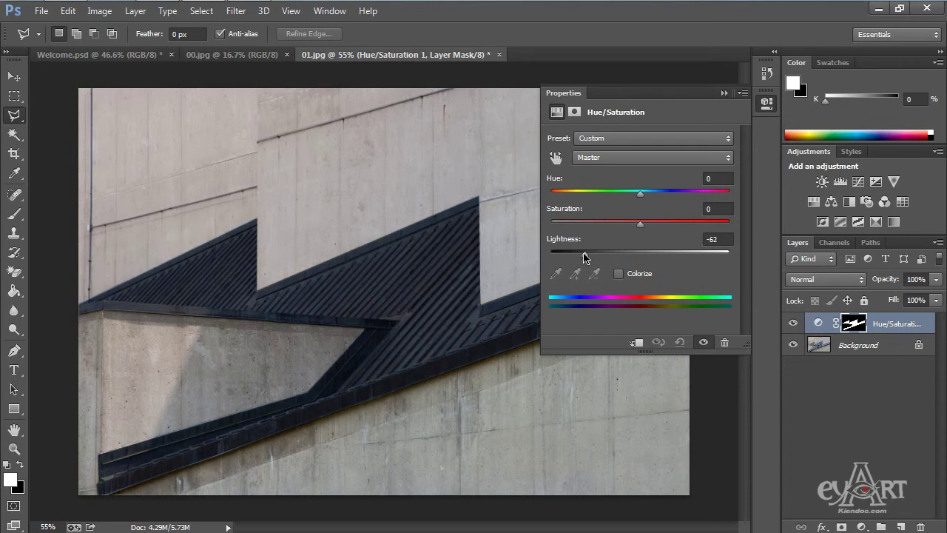
pyautogui.click(581, 255)
# Step: Shift the roof's colour to dark green by setting Hue to -29 and Saturation to +26
pyautogui.moveTo(640, 199); pyautogui.dragTo(695, 193)
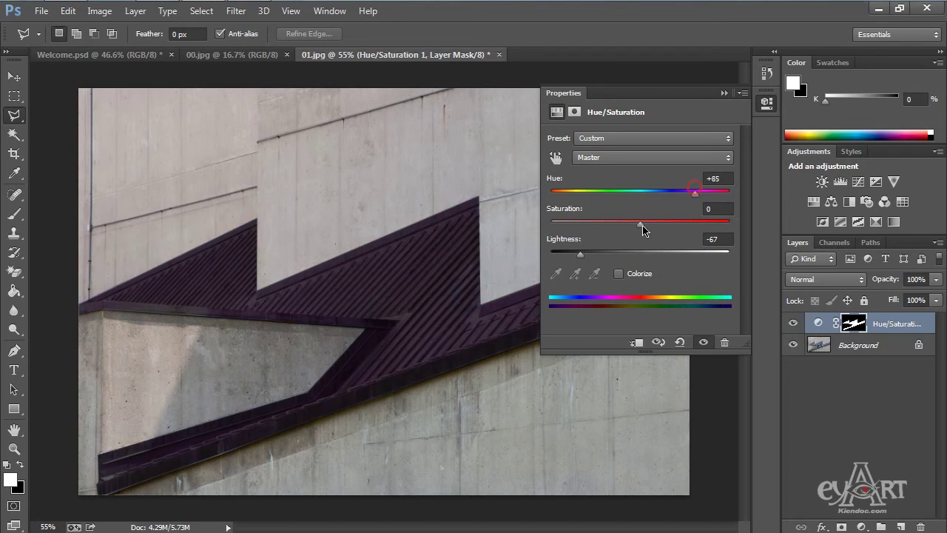
pyautogui.moveTo(641, 227); pyautogui.dragTo(679, 226)
pyautogui.moveTo(695, 194); pyautogui.dragTo(615, 192)
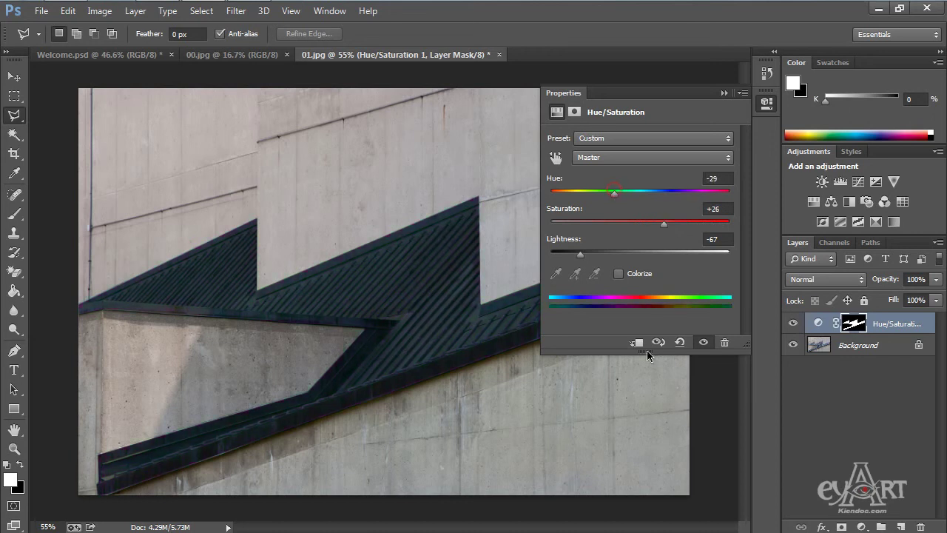
pyautogui.click(723, 93)
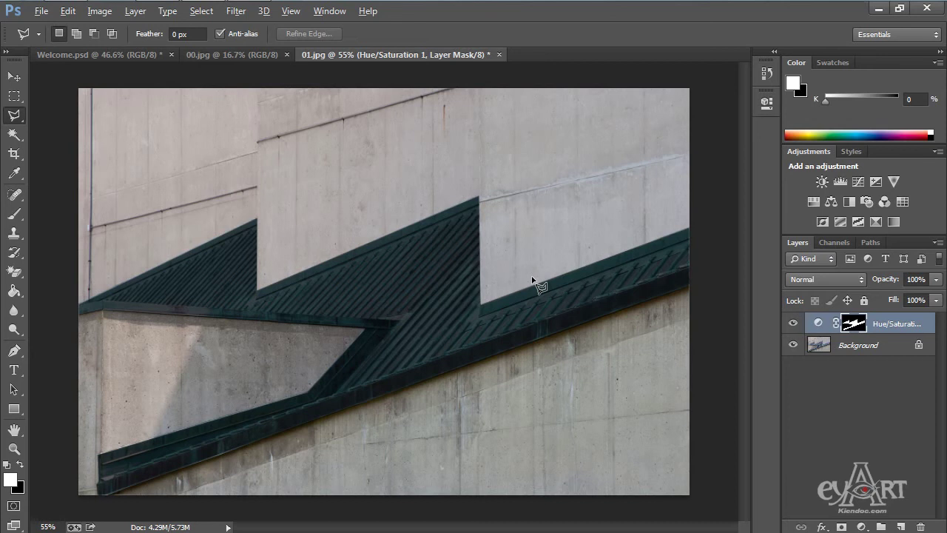
# Step: Compare the roof with and without the Hue/Saturation adjustment by hiding and showing that layer
pyautogui.moveTo(532, 277); pyautogui.dragTo(403, 290)
pyautogui.scroll(2, 403, 290)
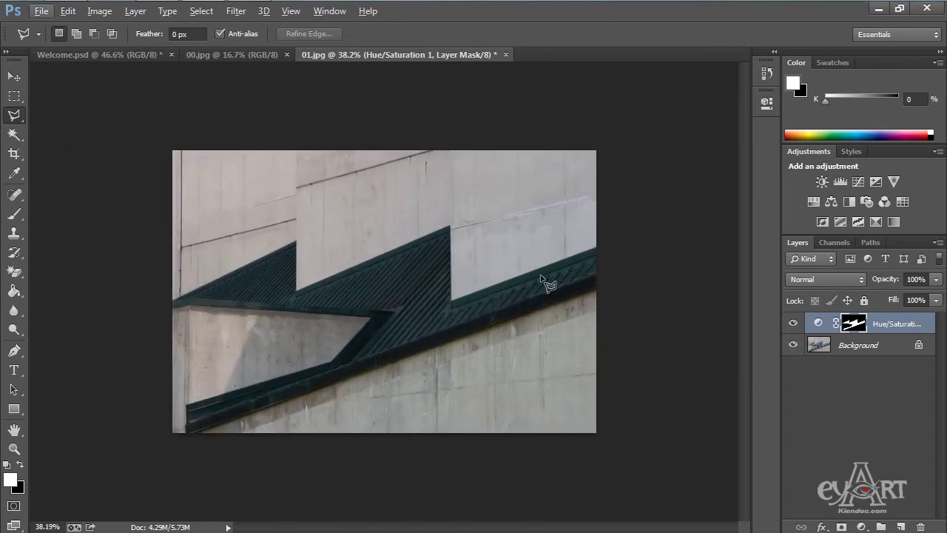
pyautogui.click(793, 324)
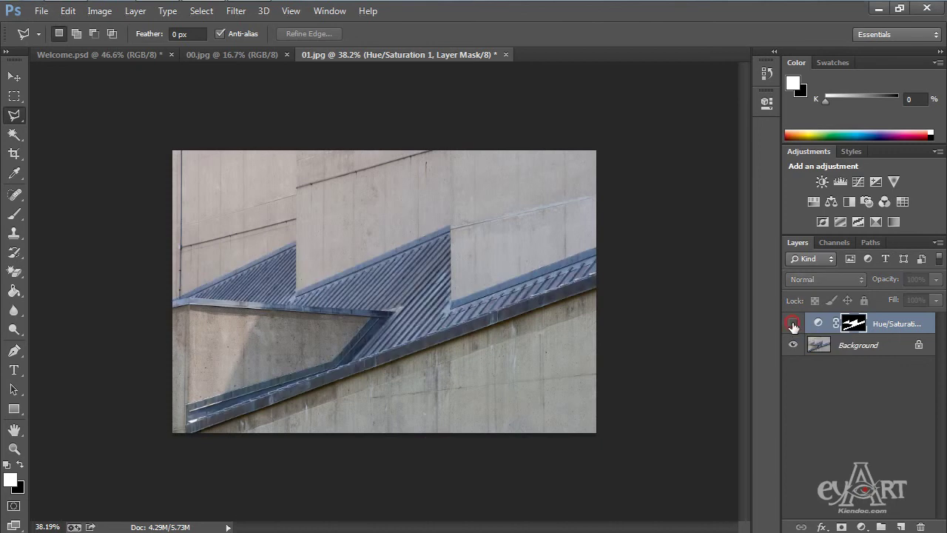
pyautogui.click(793, 324)
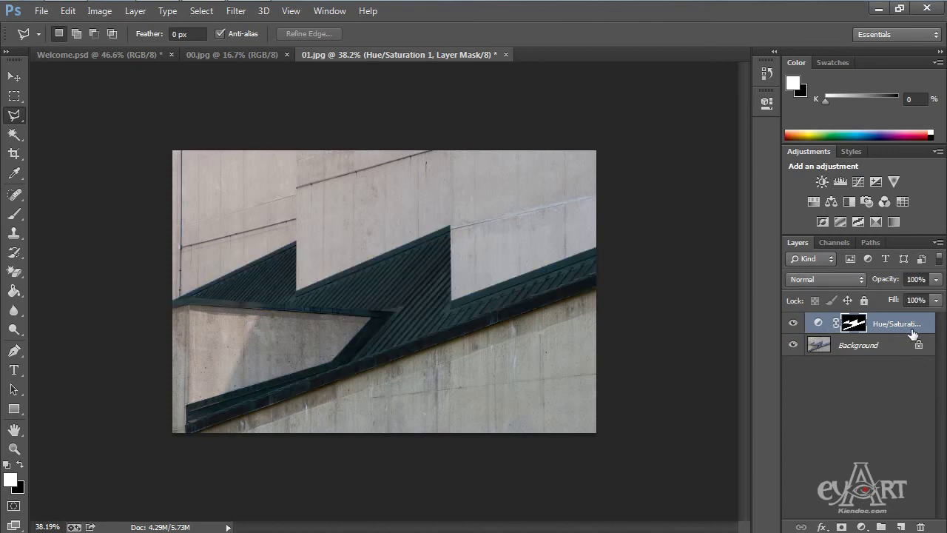
pyautogui.click(880, 352)
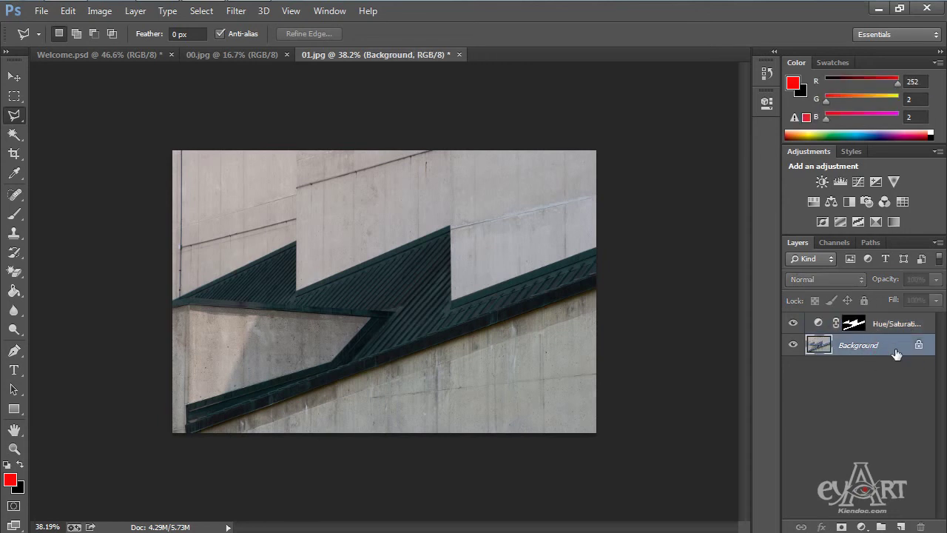
pyautogui.click(894, 326)
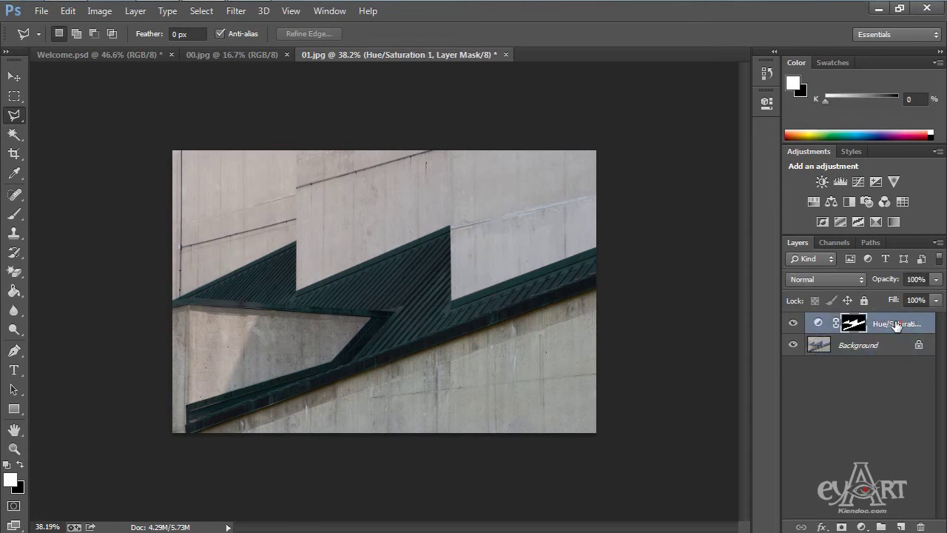
pyautogui.click(791, 324)
pyautogui.click(791, 324)
# Step: Convert the locked Background into a regular layer with the default settings
pyautogui.moveTo(901, 328)
pyautogui.mouseDown()
pyautogui.moveTo(902, 361)
pyautogui.moveTo(892, 332)
pyautogui.mouseUp()
pyautogui.doubleClick(918, 348)
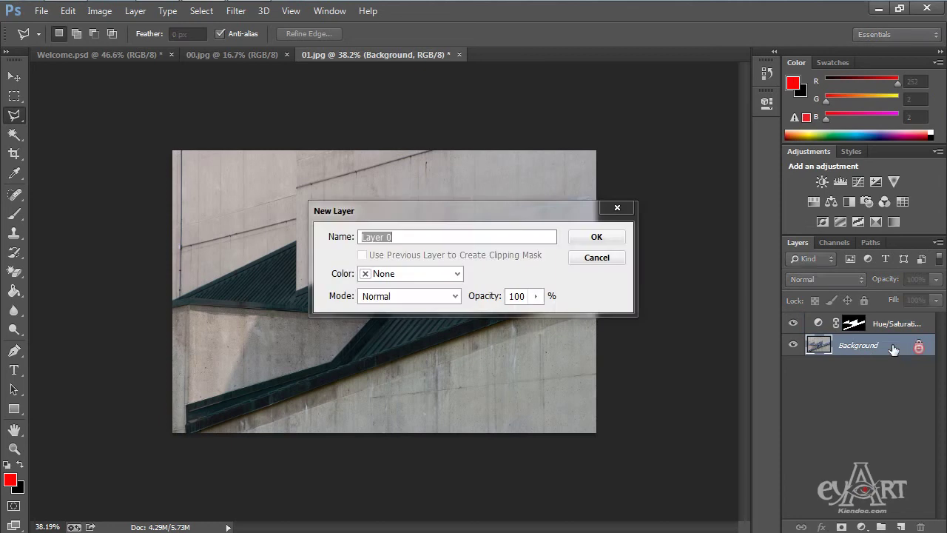
pyautogui.click(598, 238)
# Step: Move the Hue/Saturation layer beneath the photo layer, and return the photo layer to the bottom of the stack
pyautogui.moveTo(897, 326); pyautogui.dragTo(902, 389)
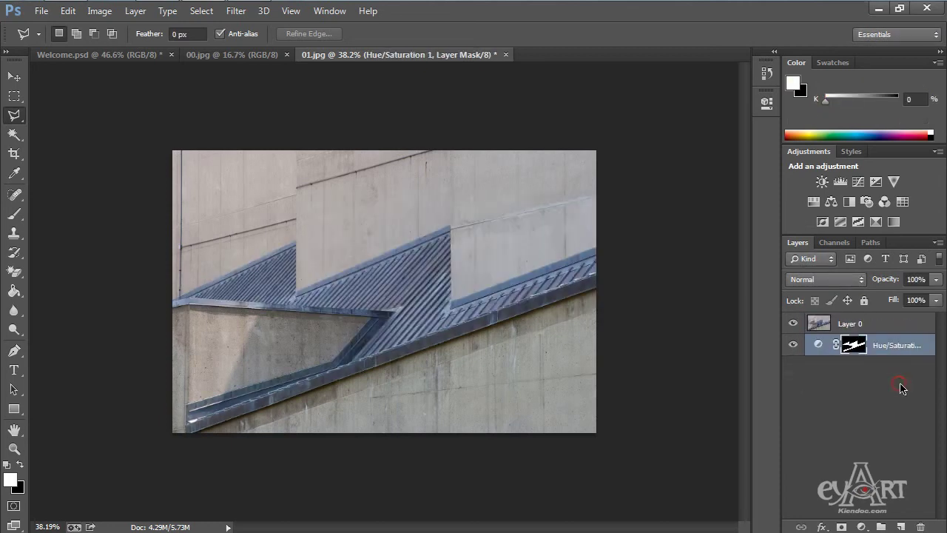
pyautogui.click(874, 328)
pyautogui.moveTo(888, 328); pyautogui.dragTo(893, 384)
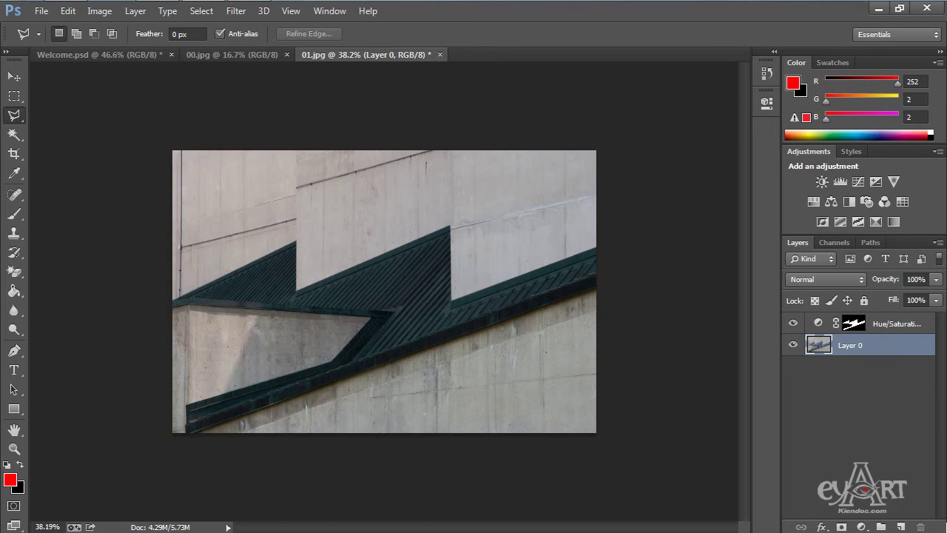
# Step: Open the images 02.jpg and 03.jpg together from the 01 folder
pyautogui.hotkey('ctrl', 'o')
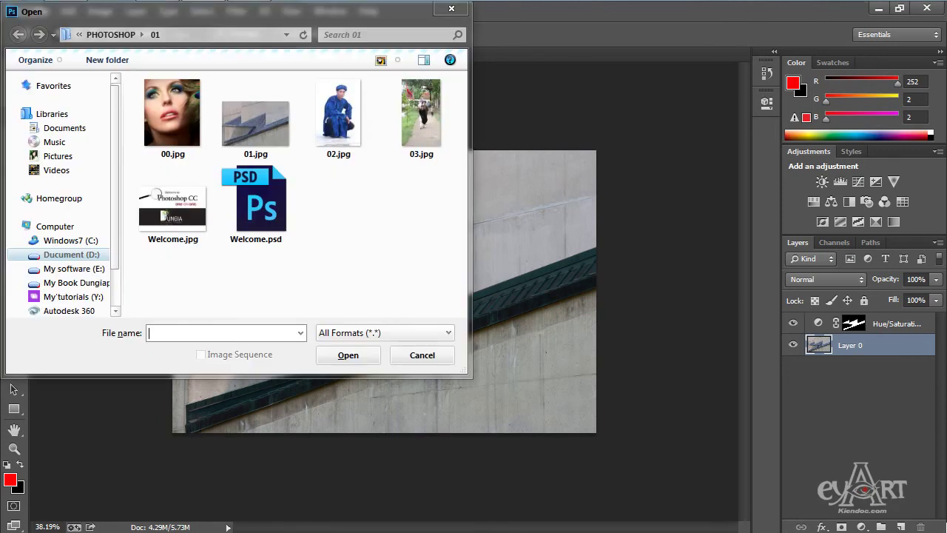
pyautogui.click(339, 118)
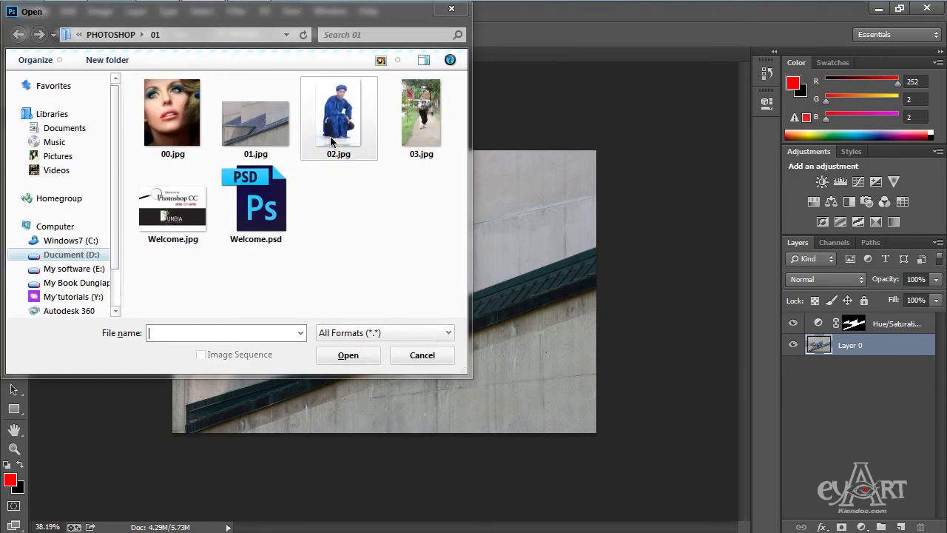
pyautogui.keyDown('ctrl'); pyautogui.click(416, 119); pyautogui.keyUp('ctrl')
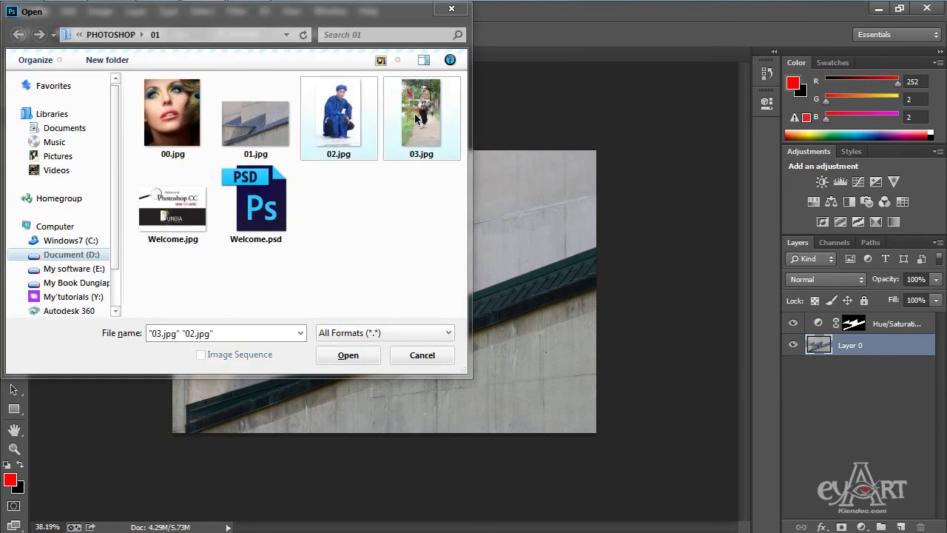
pyautogui.click(349, 355)
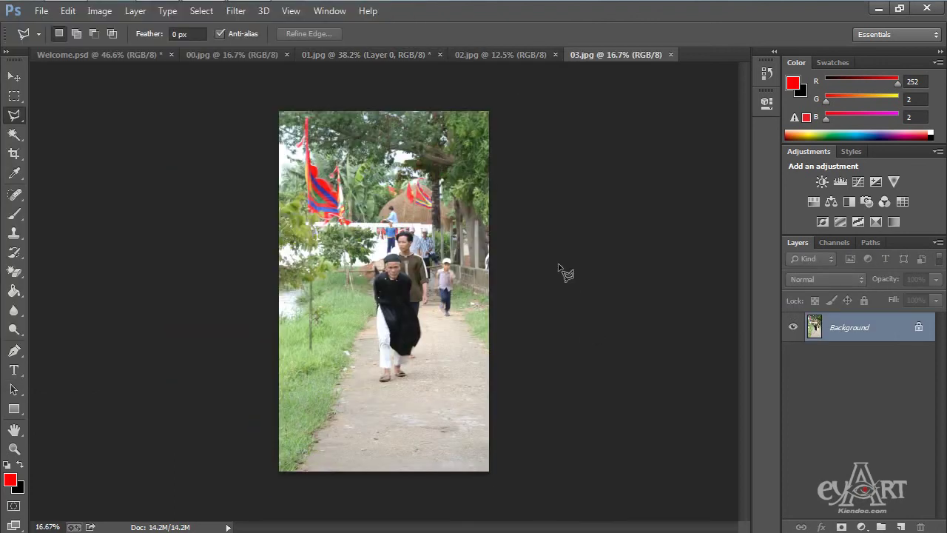
# Step: In 02.jpg, select the crouching man in blue by tracing his whole outline with the Magnetic Lasso tool
pyautogui.click(497, 60)
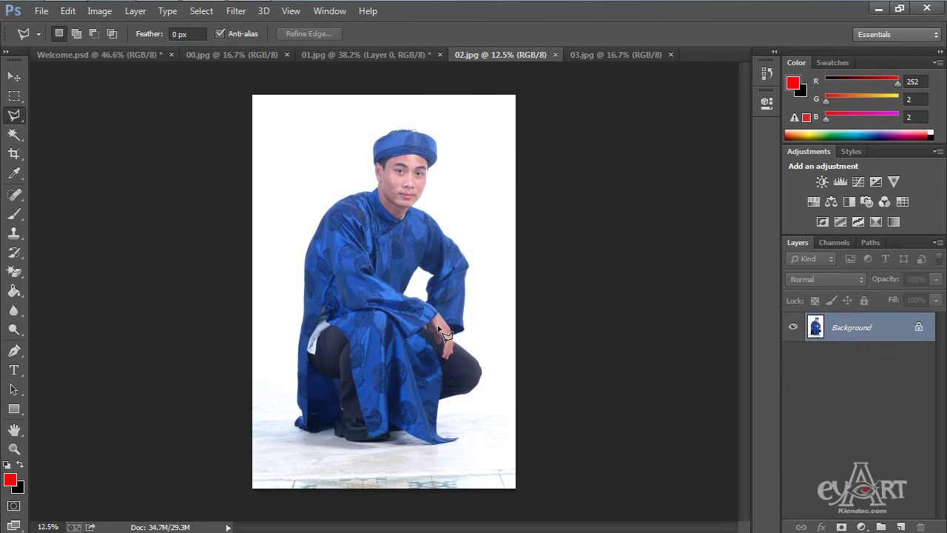
pyautogui.scroll(2, 373, 307)
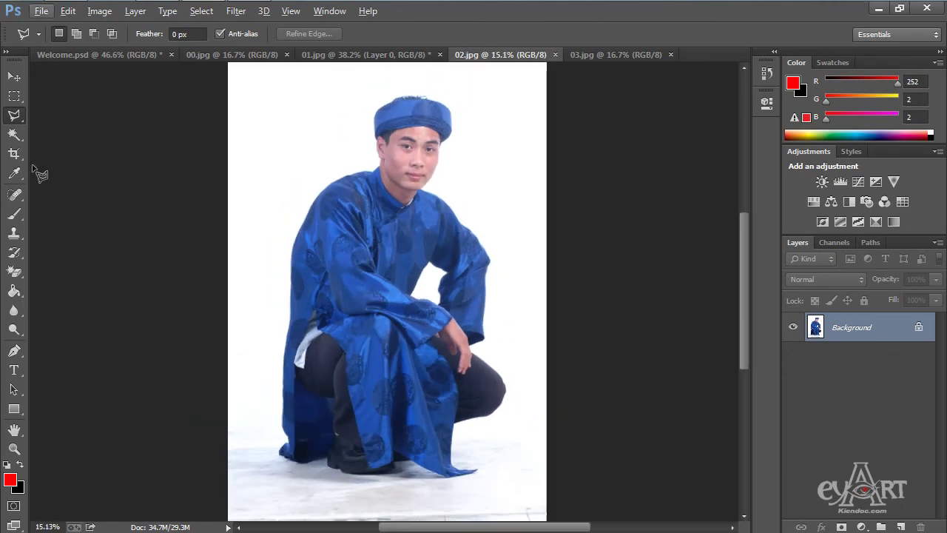
pyautogui.click(16, 123)
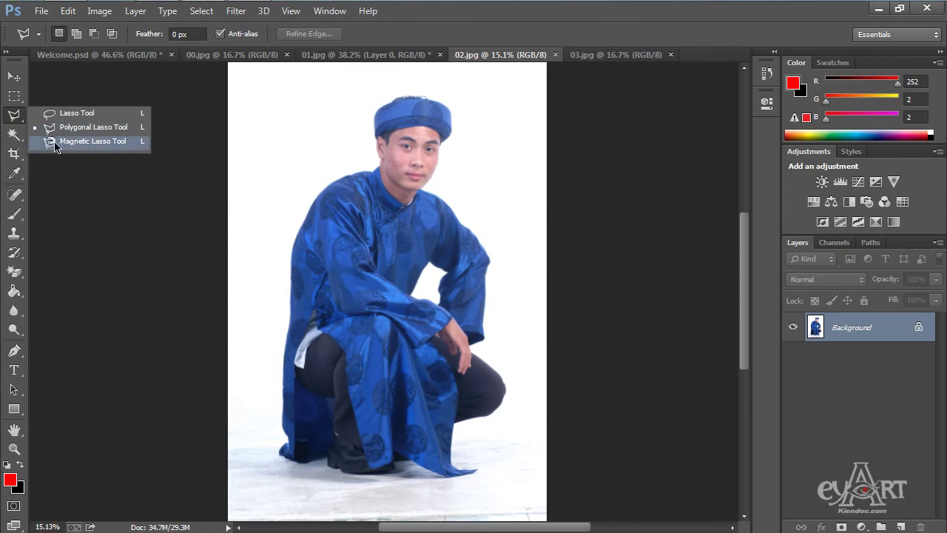
pyautogui.click(81, 141)
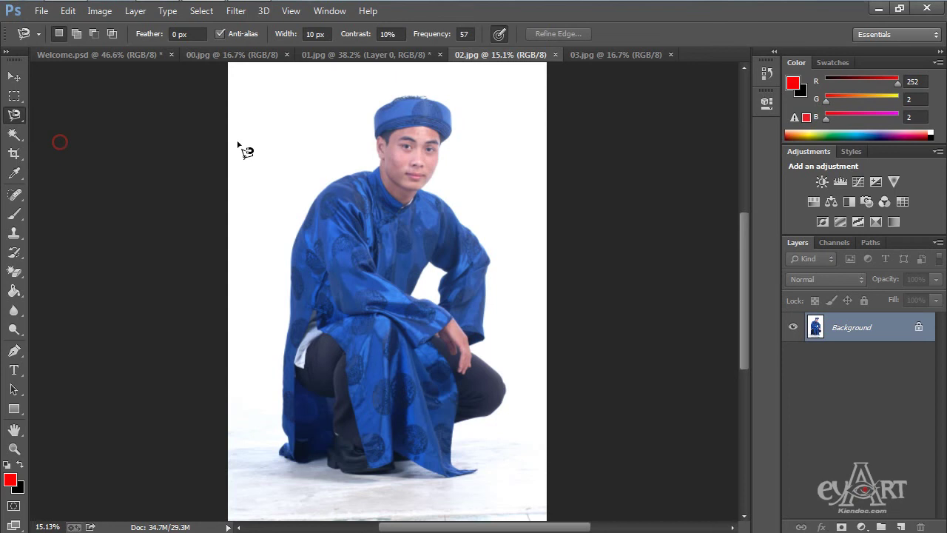
pyautogui.click(439, 103)
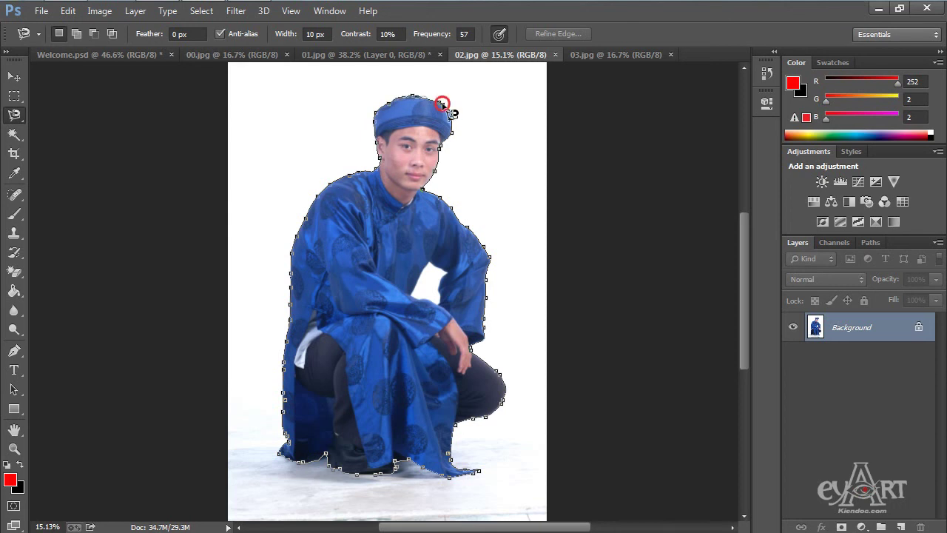
pyautogui.doubleClick(465, 124)
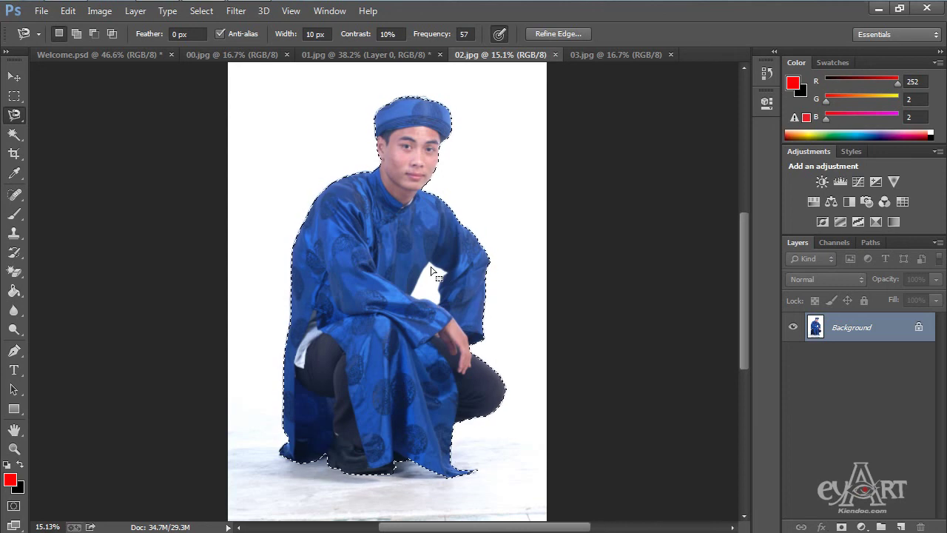
# Step: Subtract the white gap between the man's bent arm and his body from the selection with the Magnetic Lasso
pyautogui.press('alt')
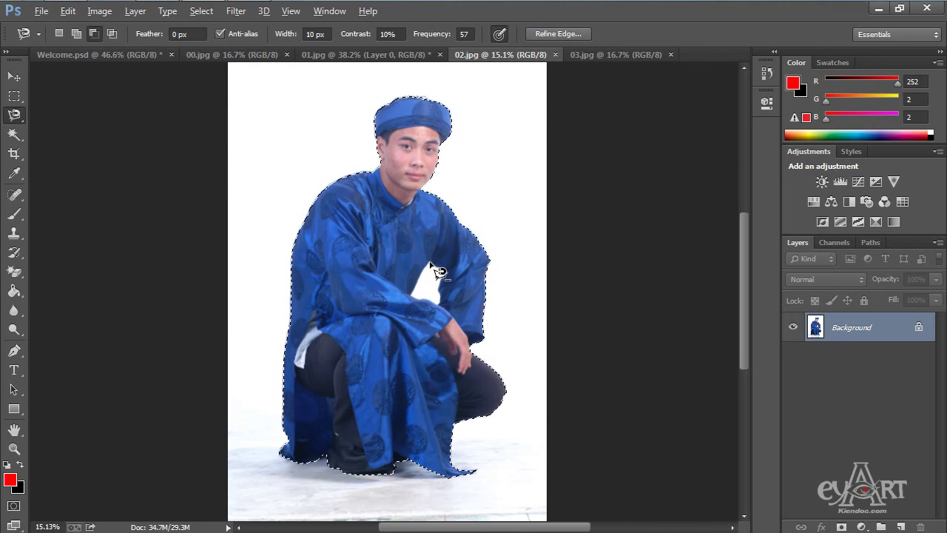
pyautogui.click(429, 262)
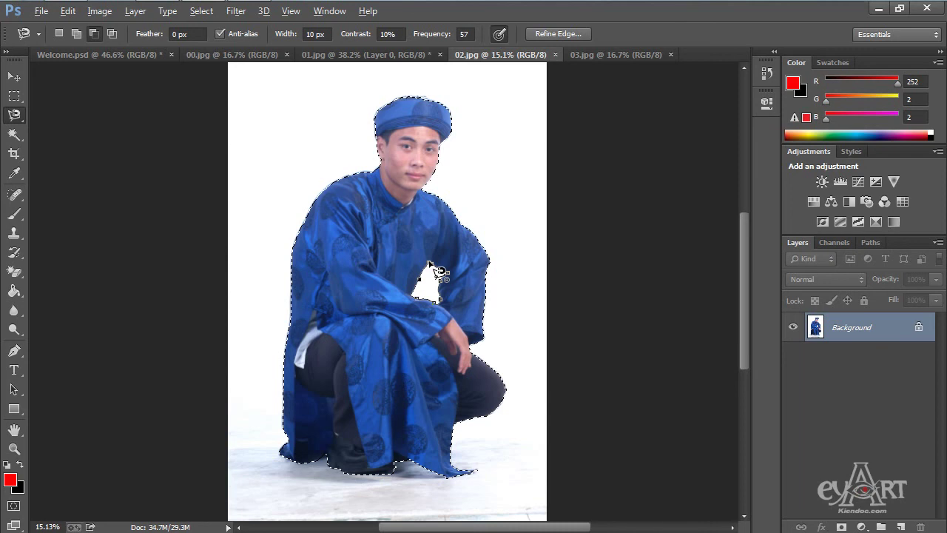
pyautogui.click(431, 263)
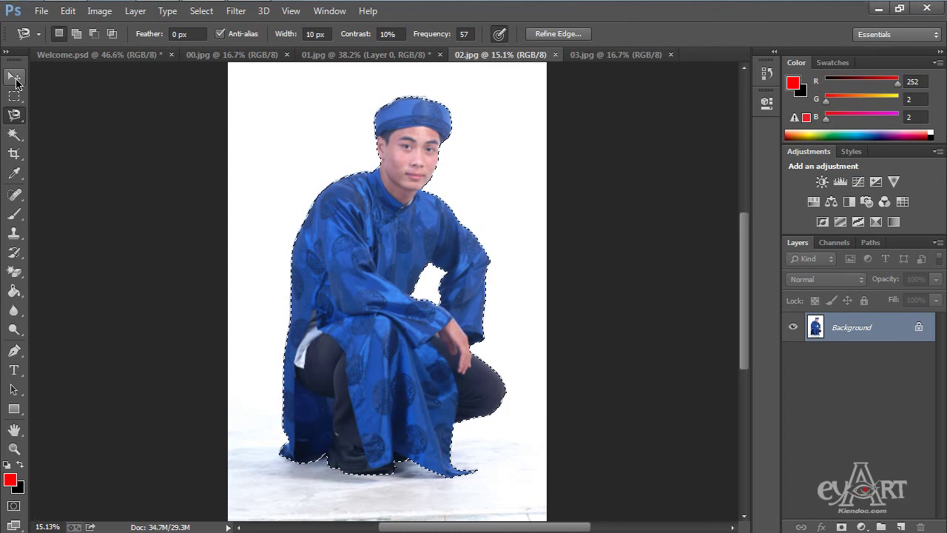
# Step: Move the selected man into 03.jpg, then scale him down and place him at the grass edge of the path, in front of the walkers
pyautogui.click(14, 77)
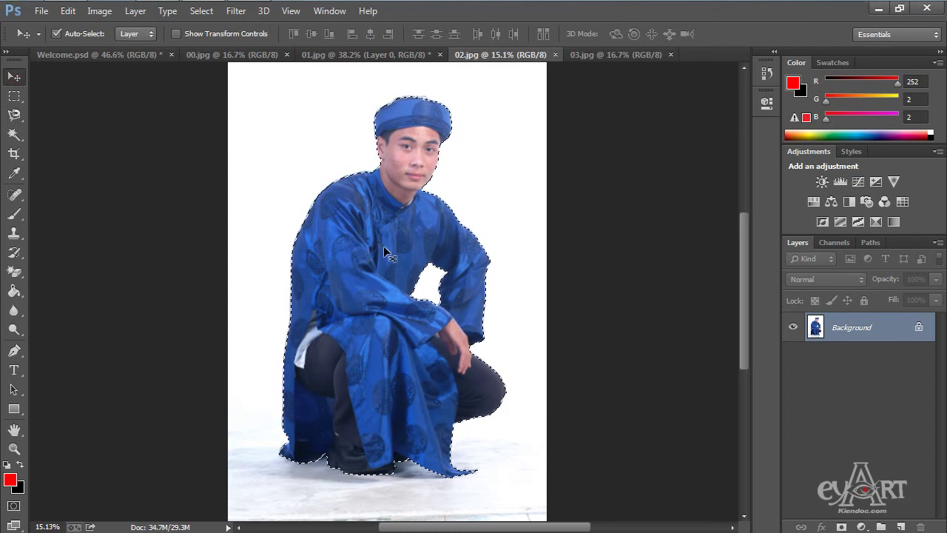
pyautogui.moveTo(383, 245); pyautogui.dragTo(378, 360)
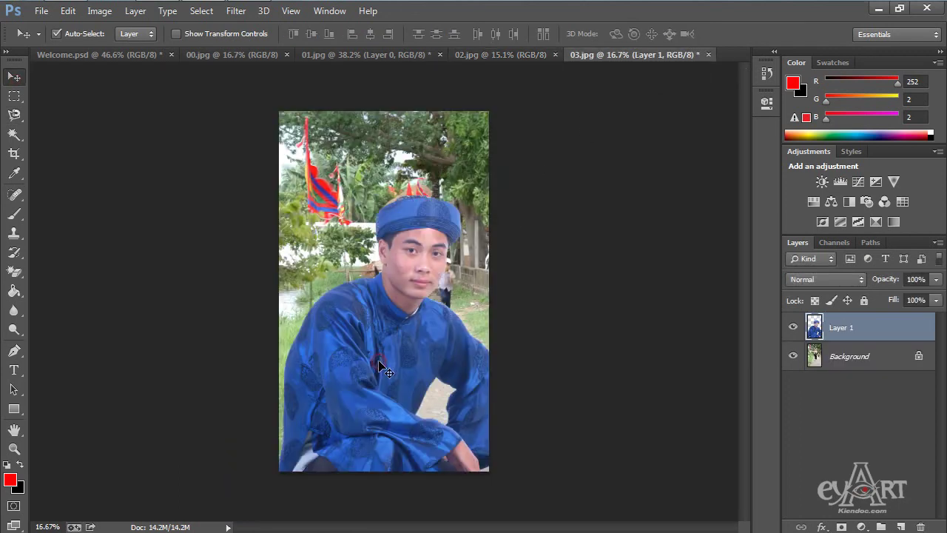
pyautogui.hotkey('ctrl', 't')
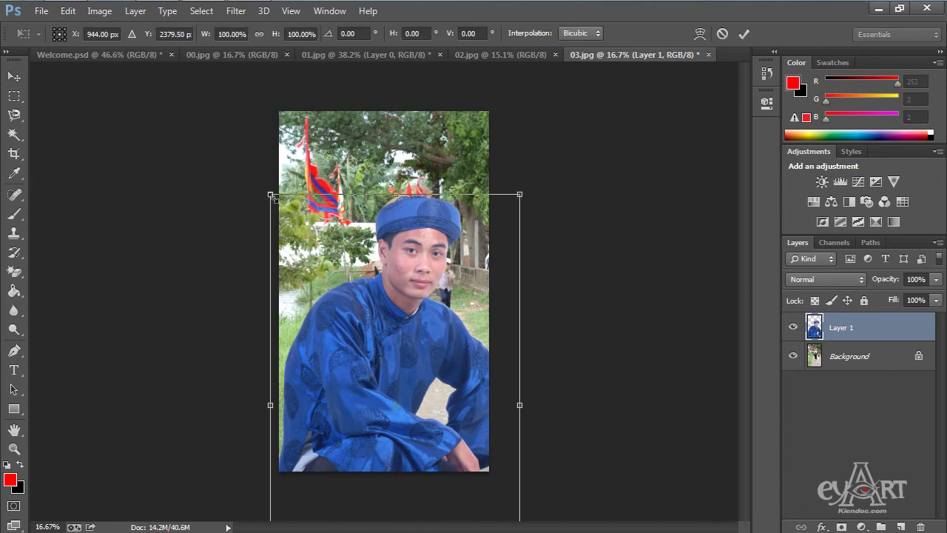
pyautogui.moveTo(270, 194); pyautogui.dragTo(353, 333)
pyautogui.moveTo(384, 396); pyautogui.dragTo(351, 379)
pyautogui.press('Return')
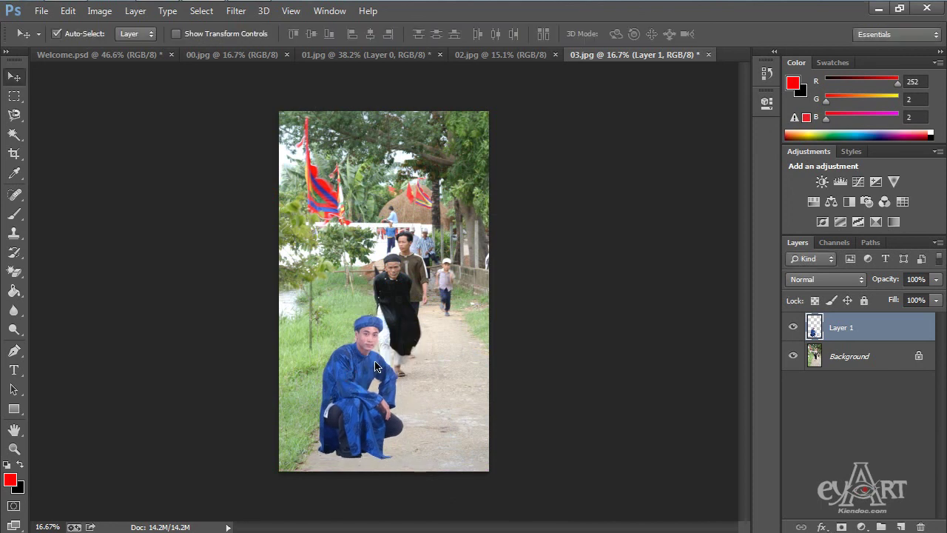